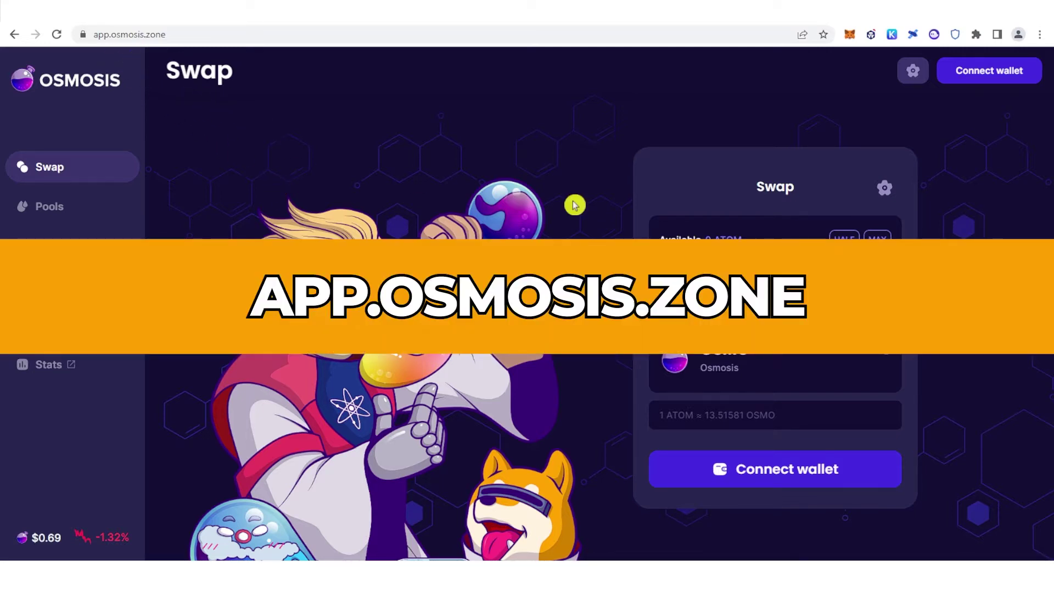
Step: Connect the Keplr browser wallet to Osmosis so the 0.42 OSMO balance shows
left_click(1008, 84)
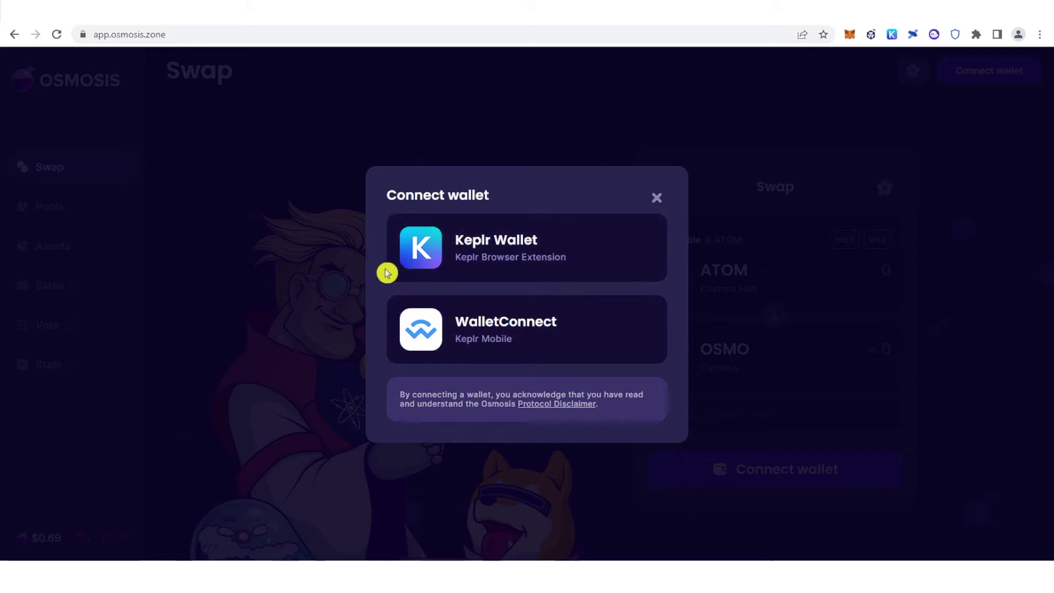
left_click(507, 261)
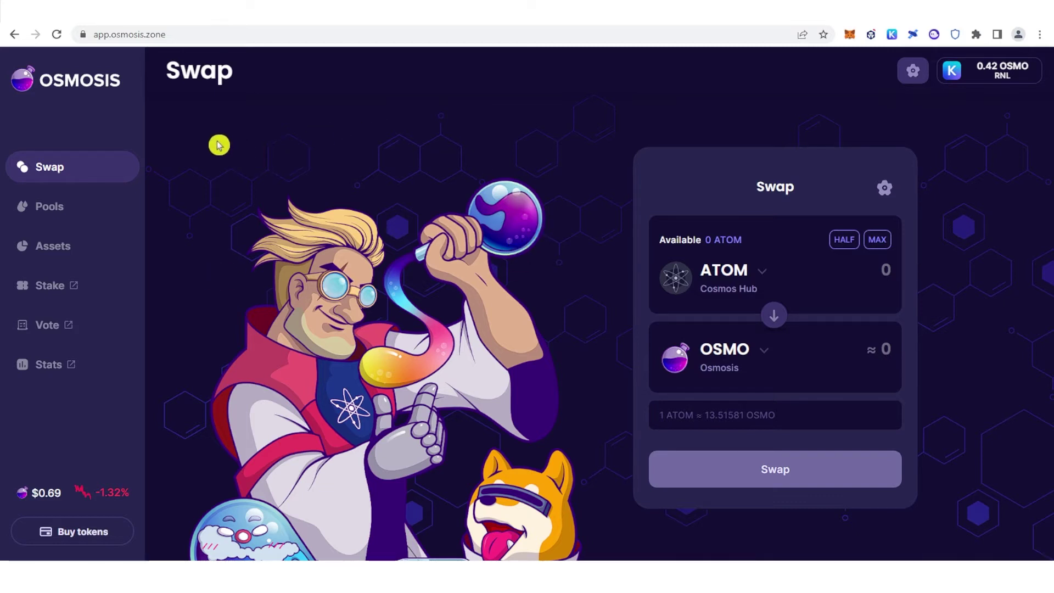
Step: Review the Assets page, expanding the token list to see EVMOS at 0
left_click(64, 247)
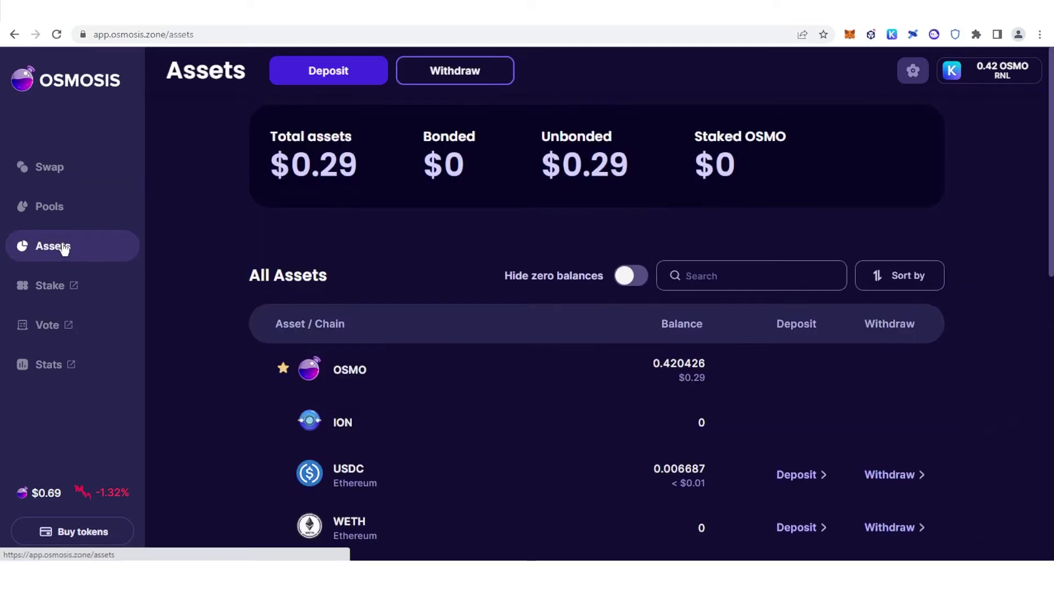
scroll(611, 442, "down", 10)
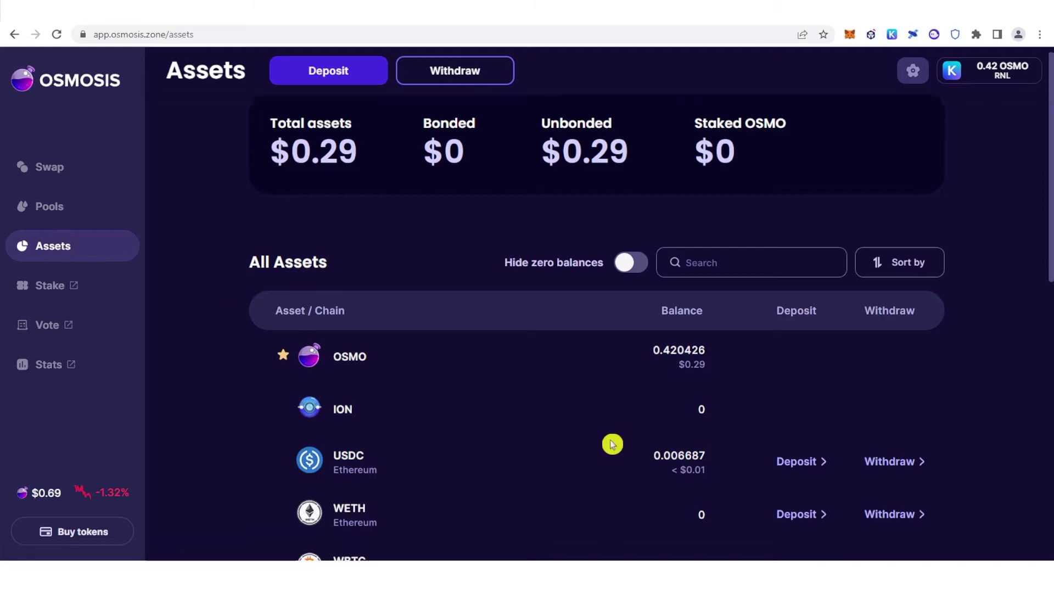
scroll(592, 349, "up", 2)
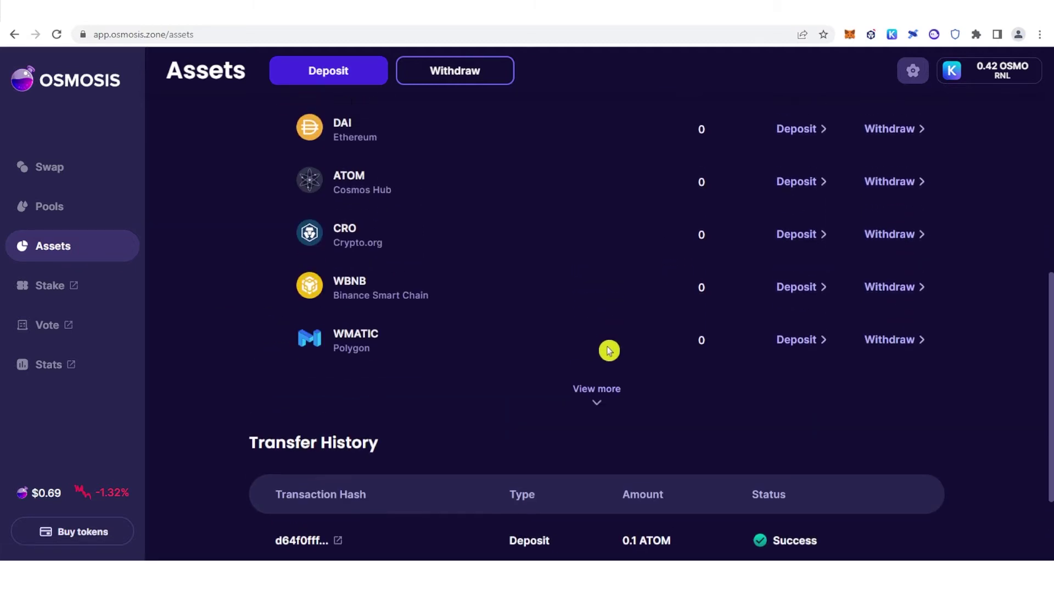
left_click(593, 390)
scroll(410, 476, "down", 1)
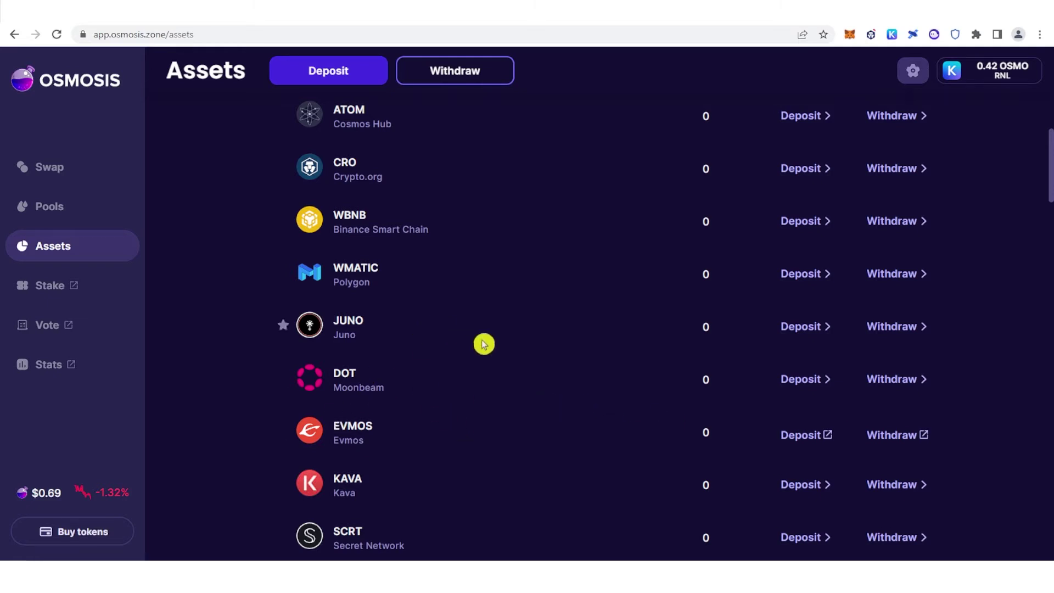
scroll(666, 275, "up", 1)
scroll(666, 275, "up", 6)
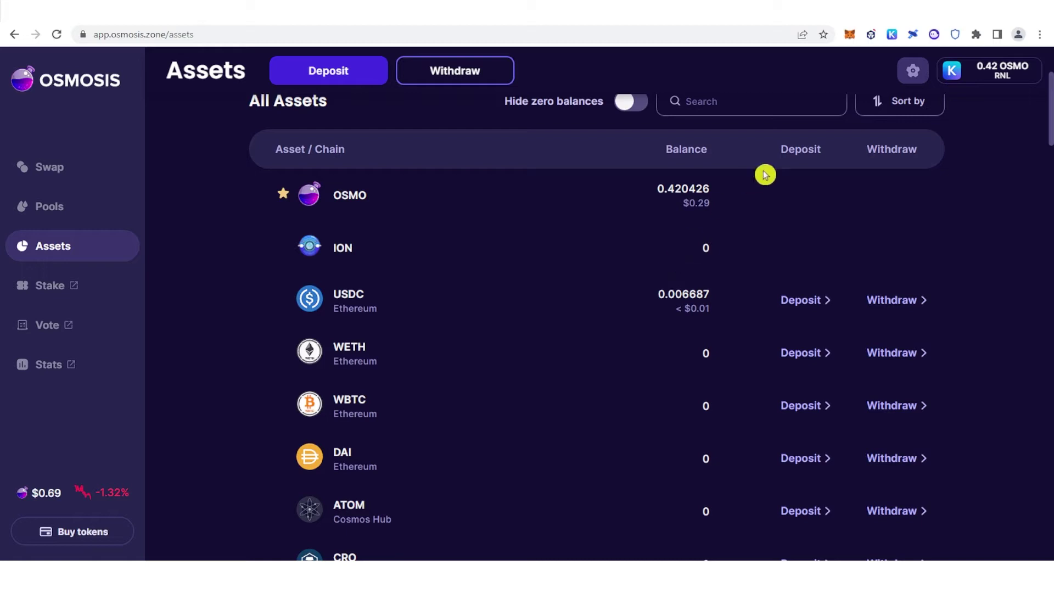
Step: Check the funds in the Keplr extension, then return to the Swap page
left_click(891, 38)
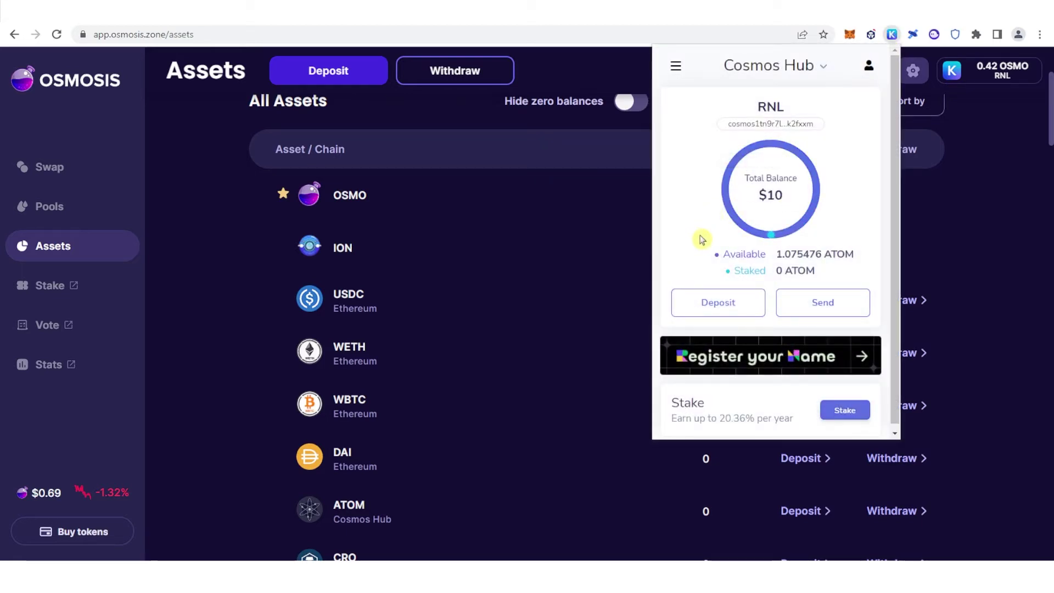
left_click(197, 204)
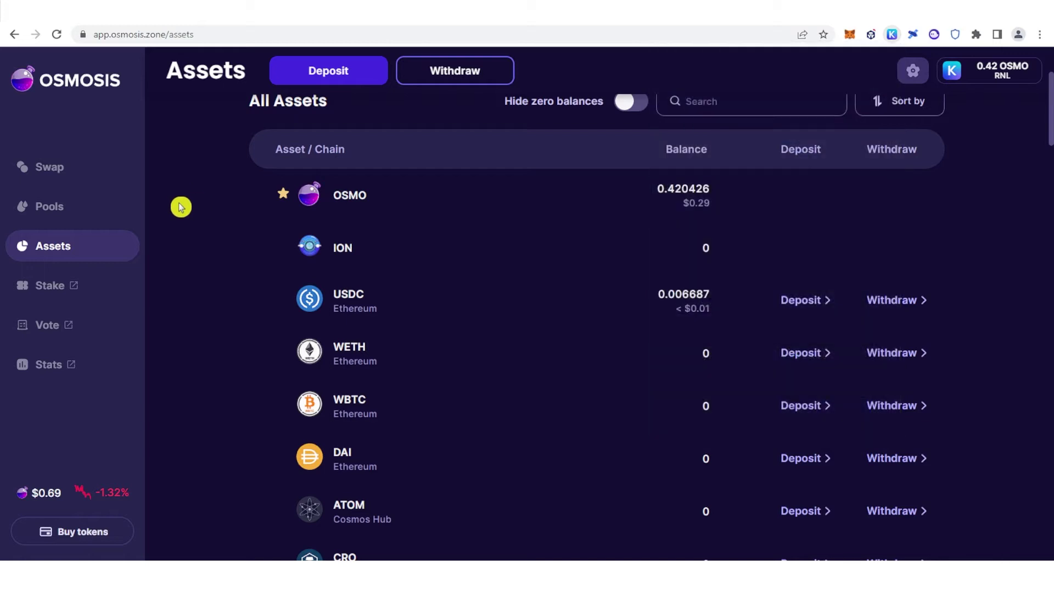
left_click(82, 170)
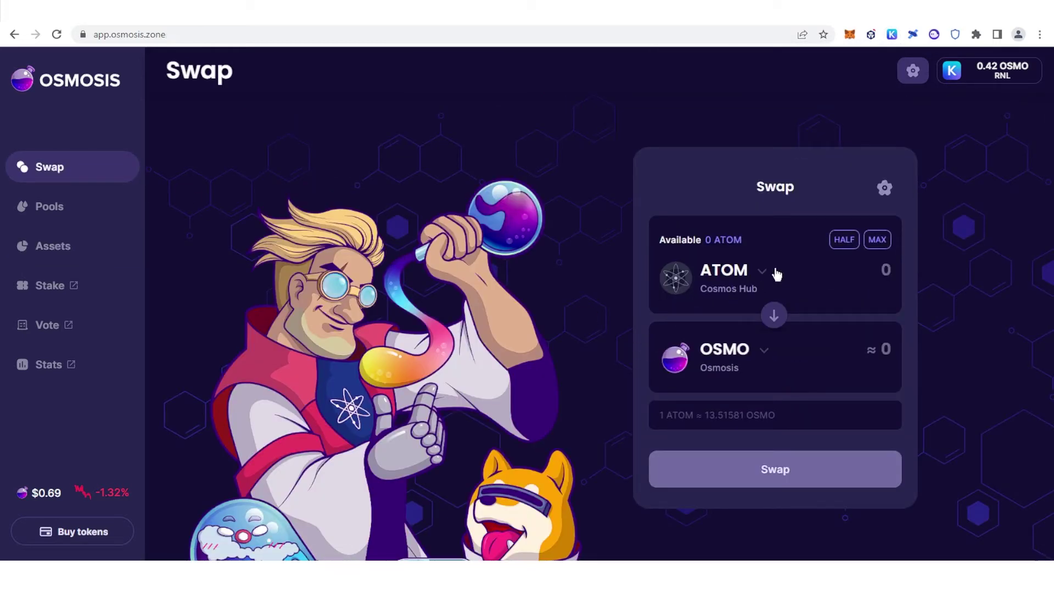
Step: Reverse the swap pair to sell OSMO and receive EVMOS
left_click(774, 317)
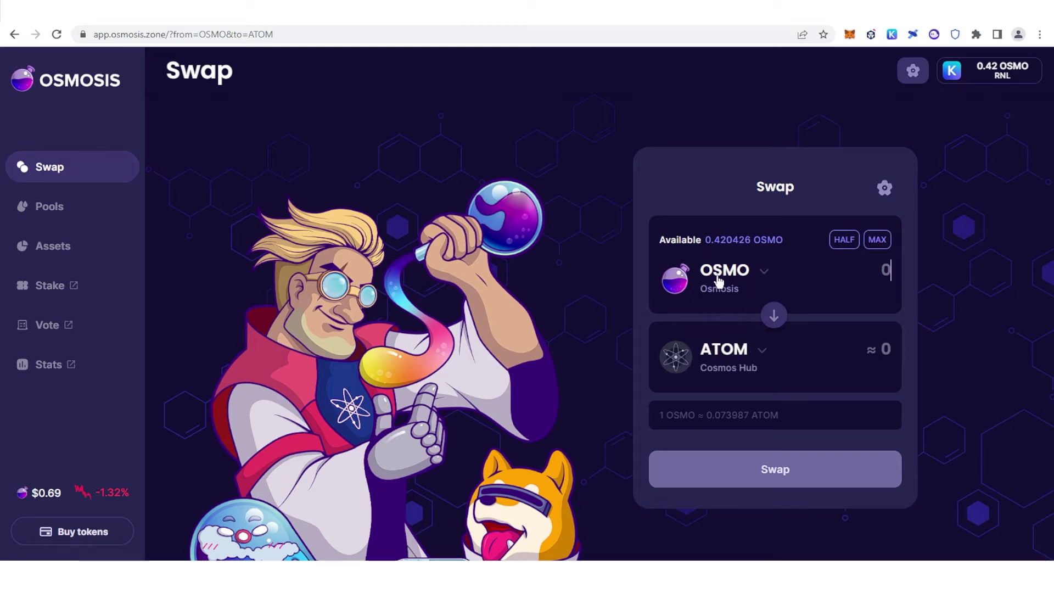
left_click(759, 358)
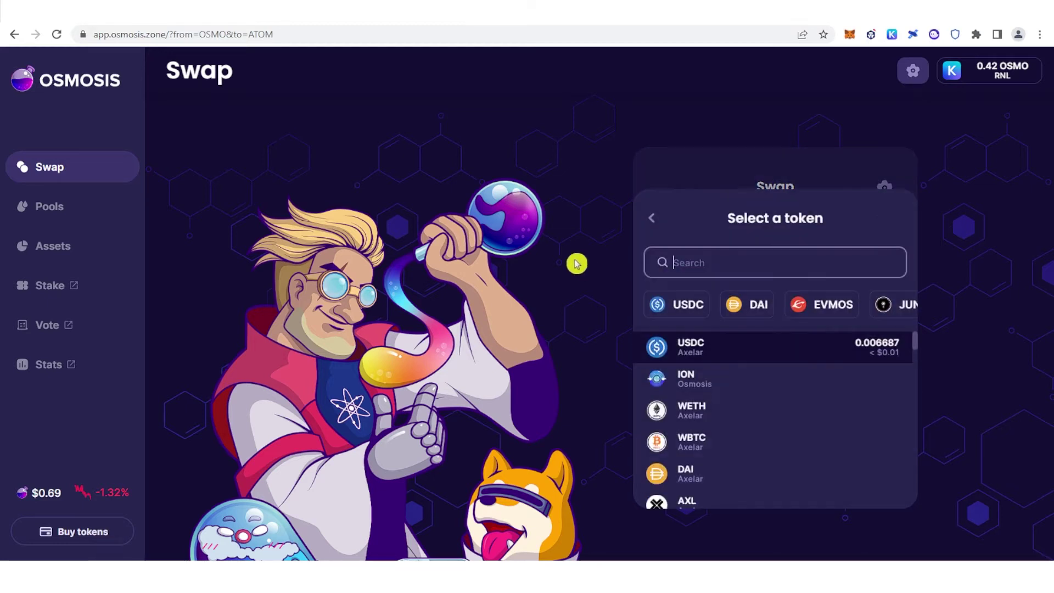
left_click(808, 303)
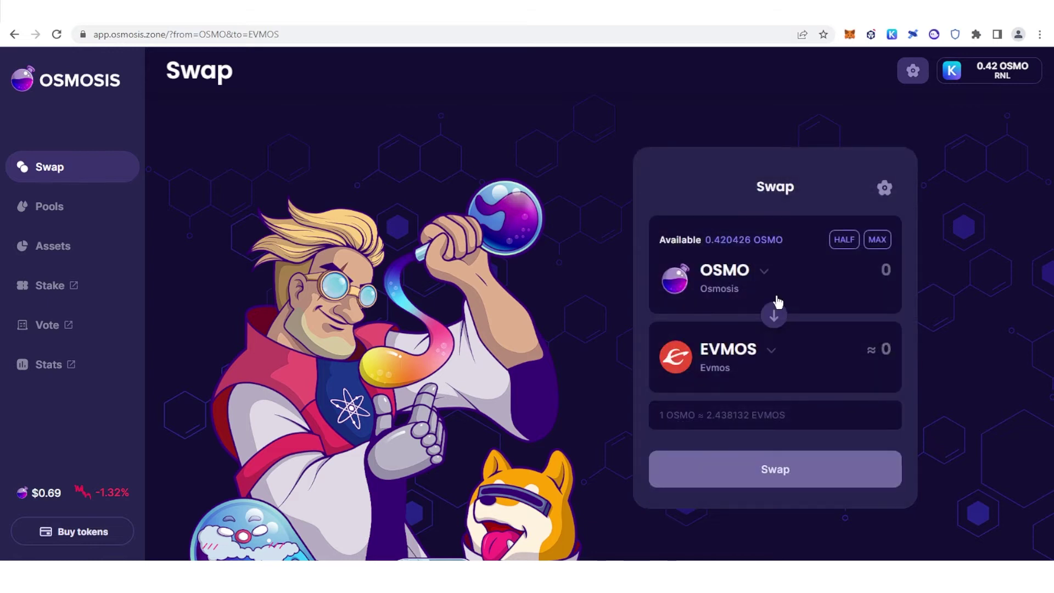
Step: Enter 0.10 OSMO, note the 0.24332553 EVMOS estimate, and submit the swap
left_click(884, 270)
type("0.10")
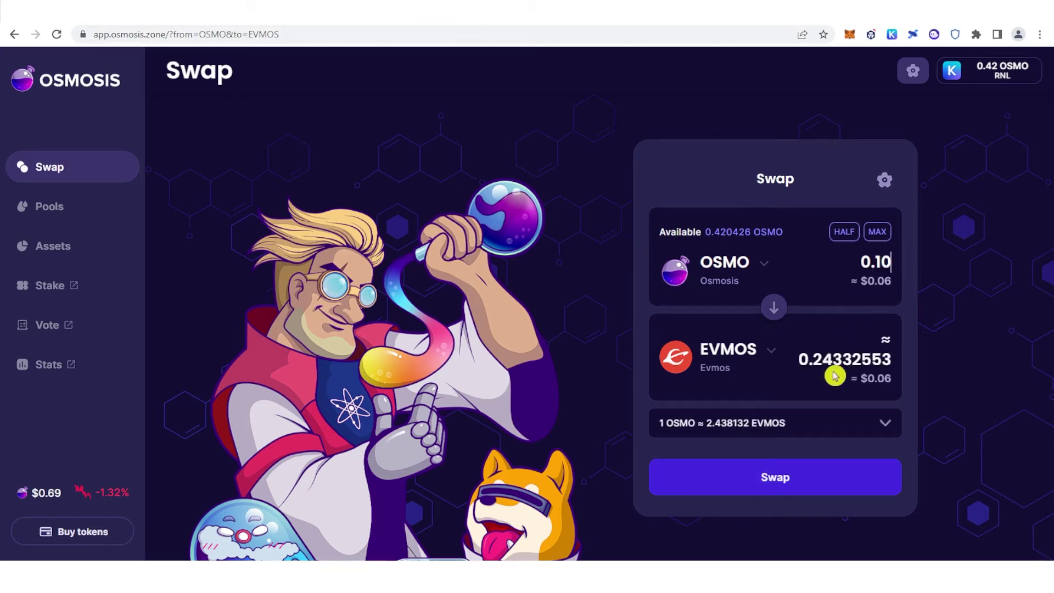
left_click_drag(799, 360, 895, 361)
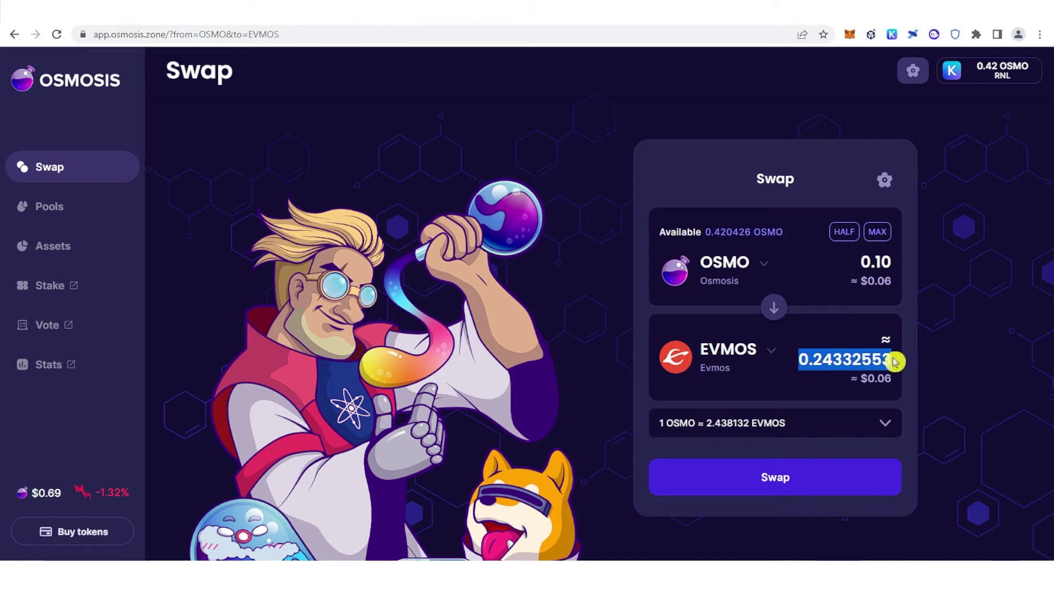
left_click(916, 365)
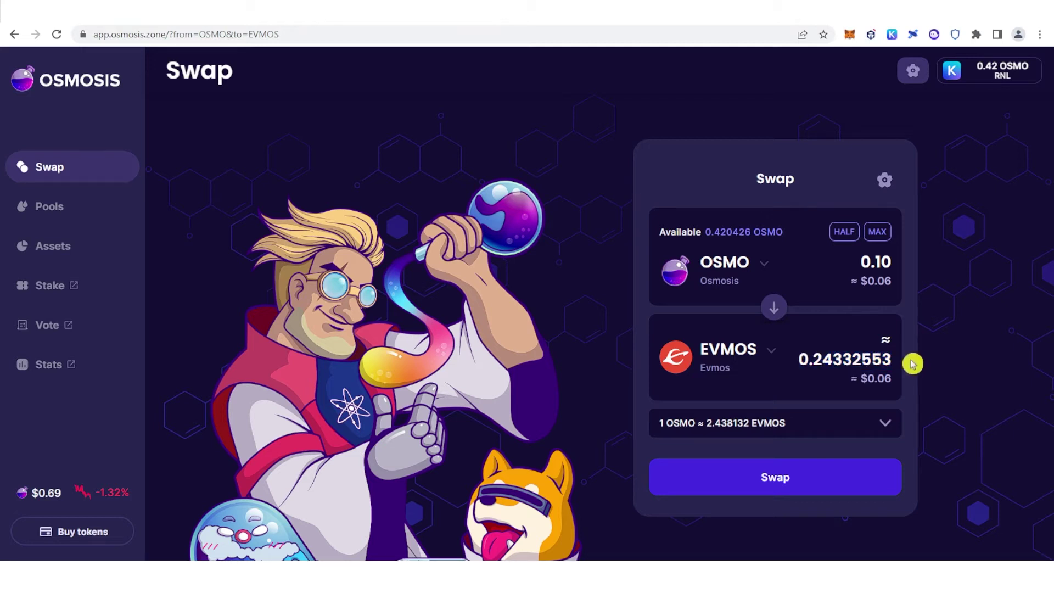
left_click(767, 481)
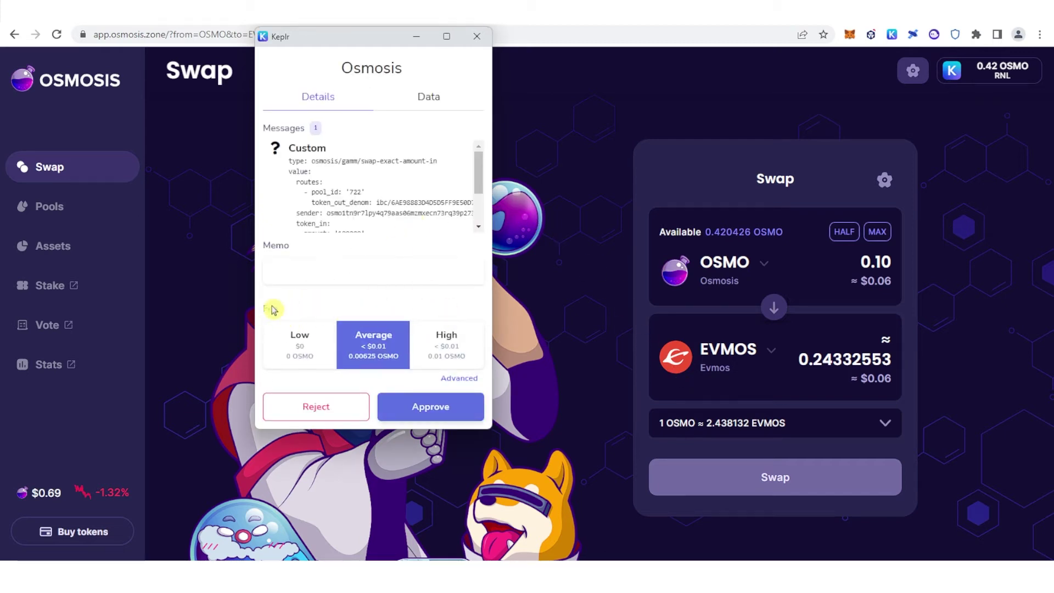
Step: Approve the OSMO-to-EVMOS swap in Keplr with the lowest fee, then view the assets
left_click(297, 340)
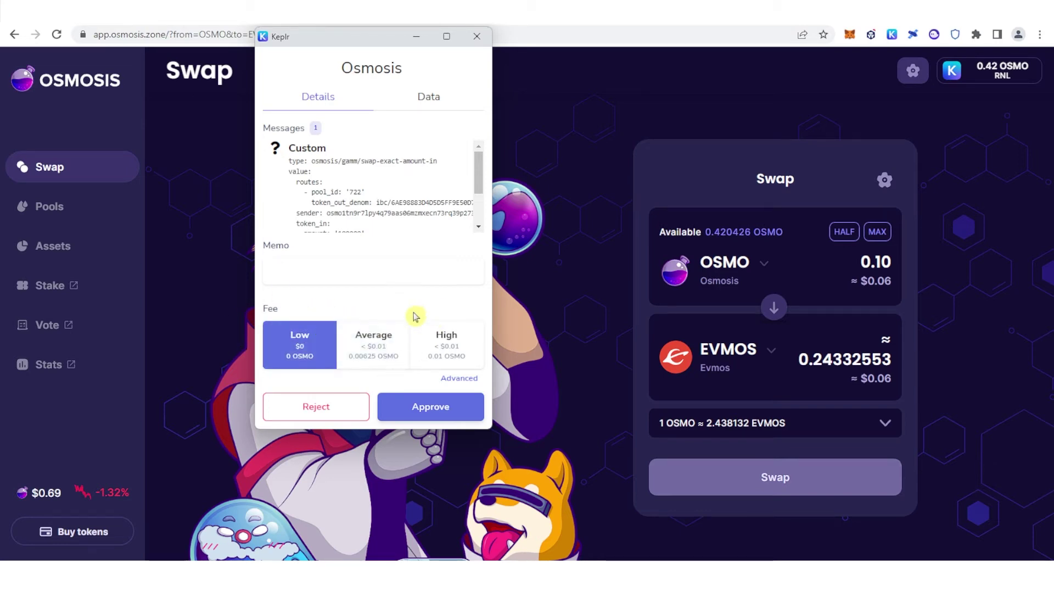
left_click(430, 406)
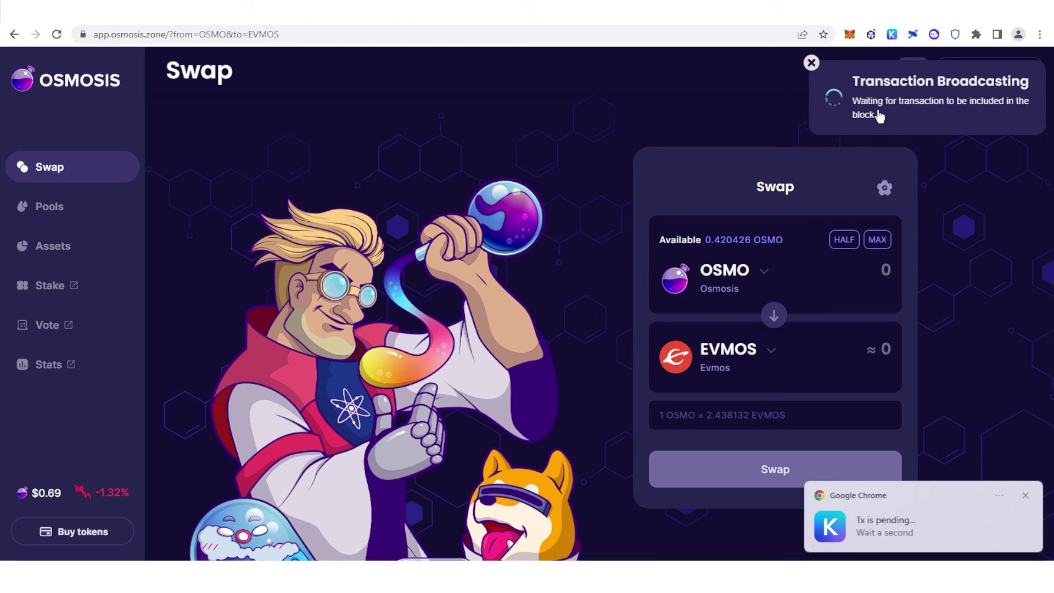
left_click(892, 143)
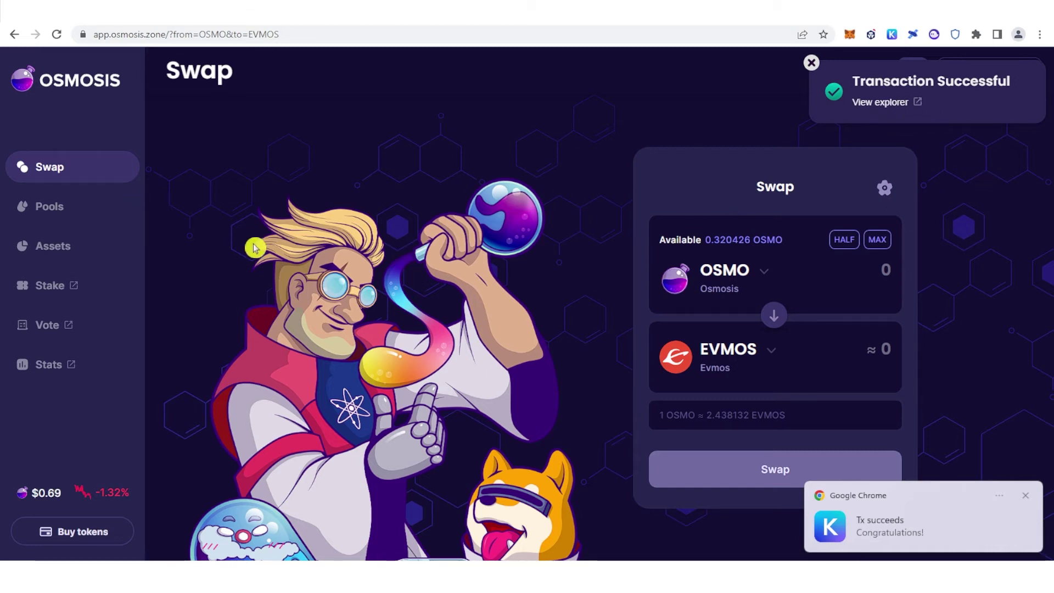
left_click(74, 247)
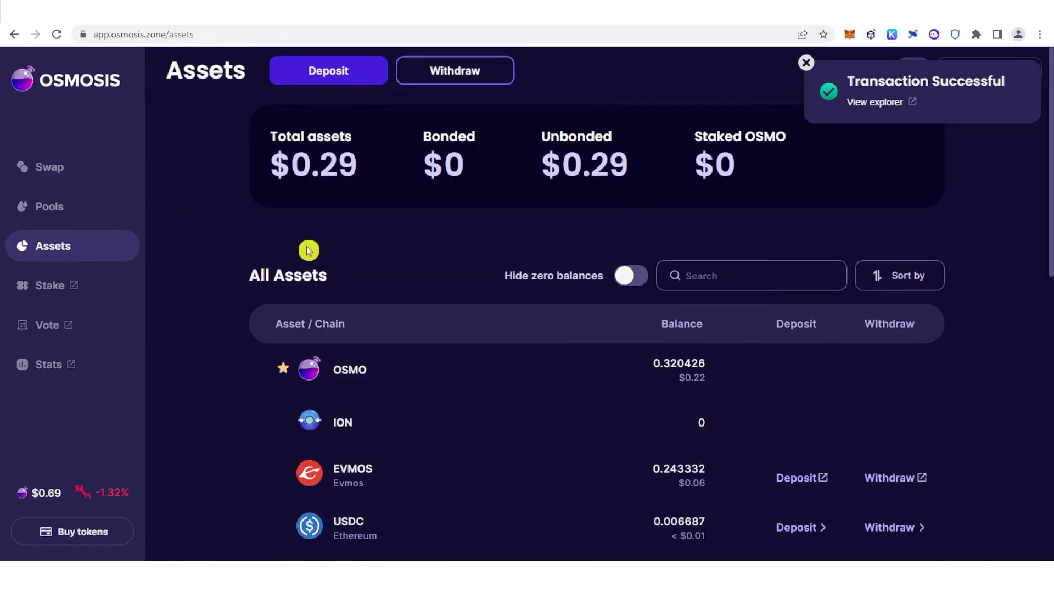
Step: Start withdrawing EVMOS from its Assets row, landing on the Evmos IBC Transfer page
scroll(261, 249, "down", 1)
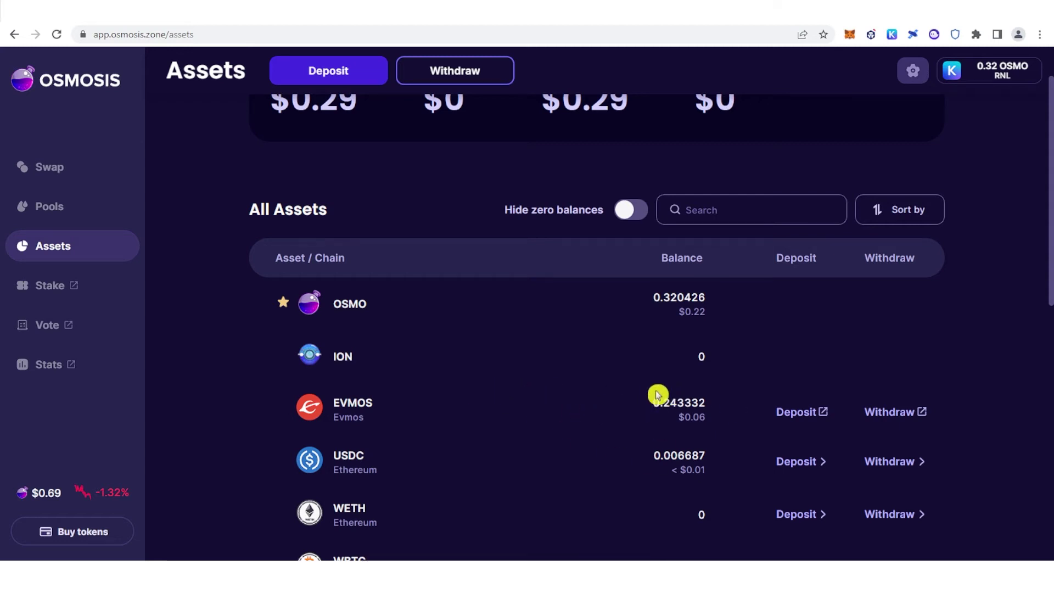
left_click(889, 411)
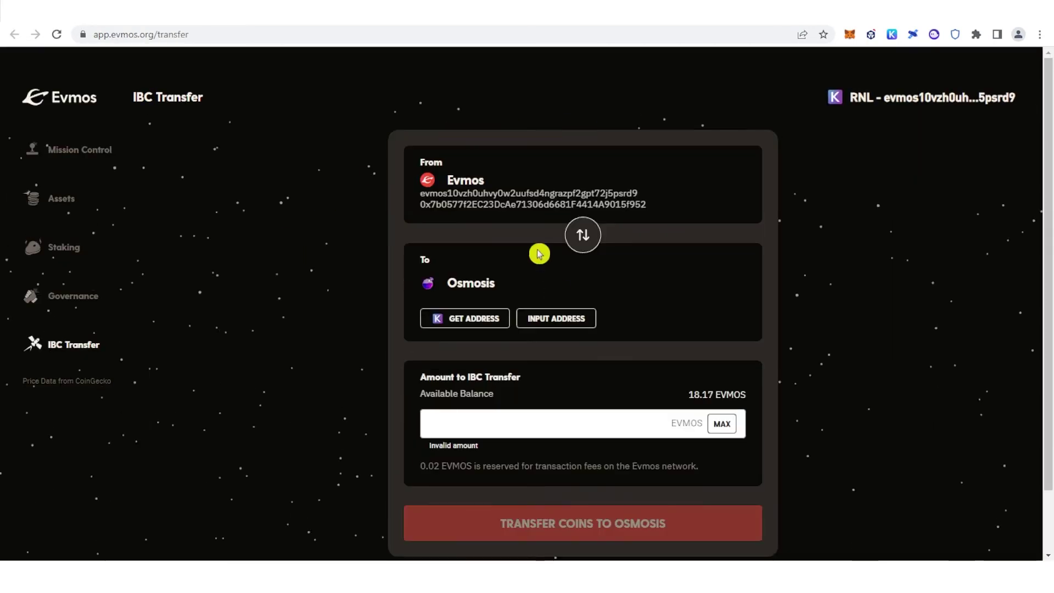
Step: Send the MAX EVMOS amount from Osmosis to the Keplr Evmos address and submit the transfer
left_click(583, 235)
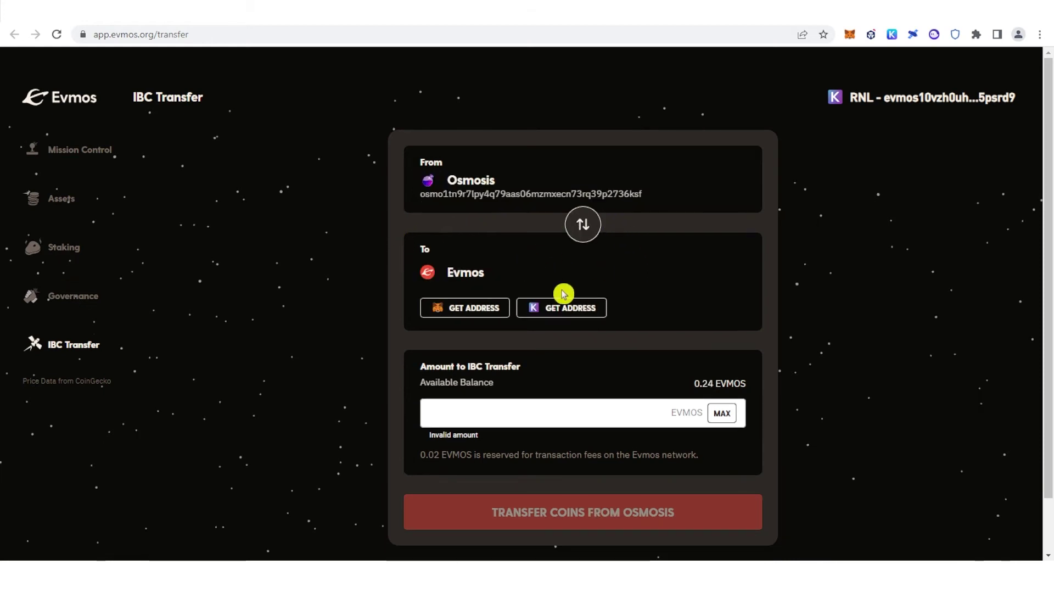
left_click(593, 308)
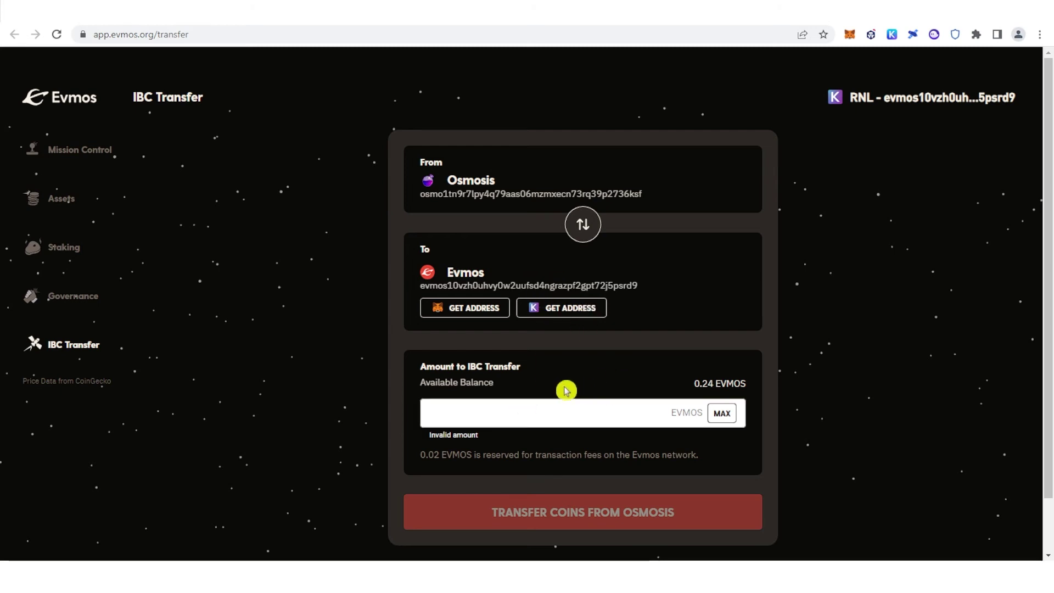
left_click(559, 407)
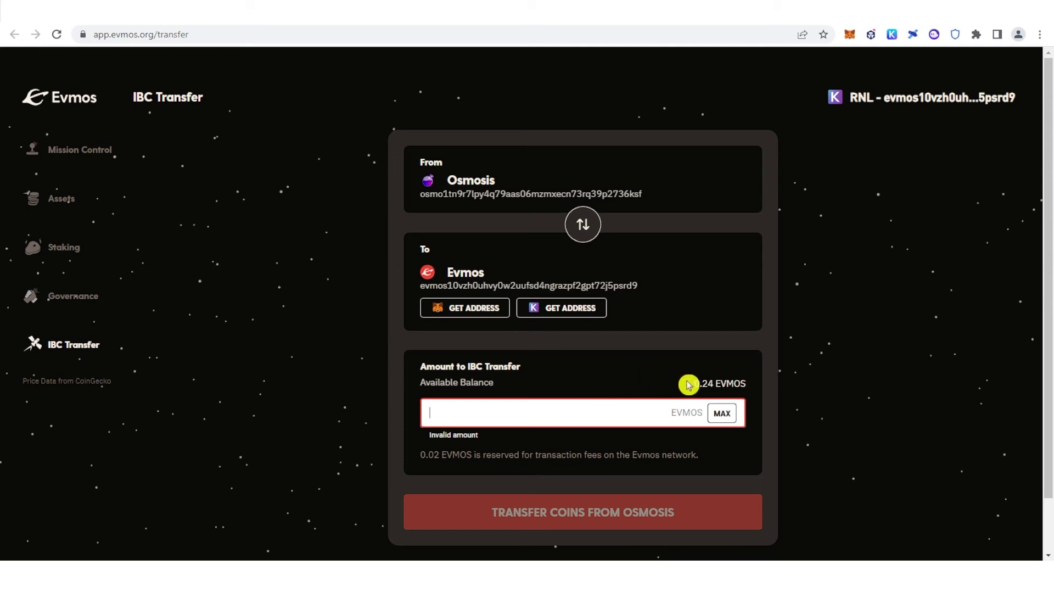
left_click(719, 416)
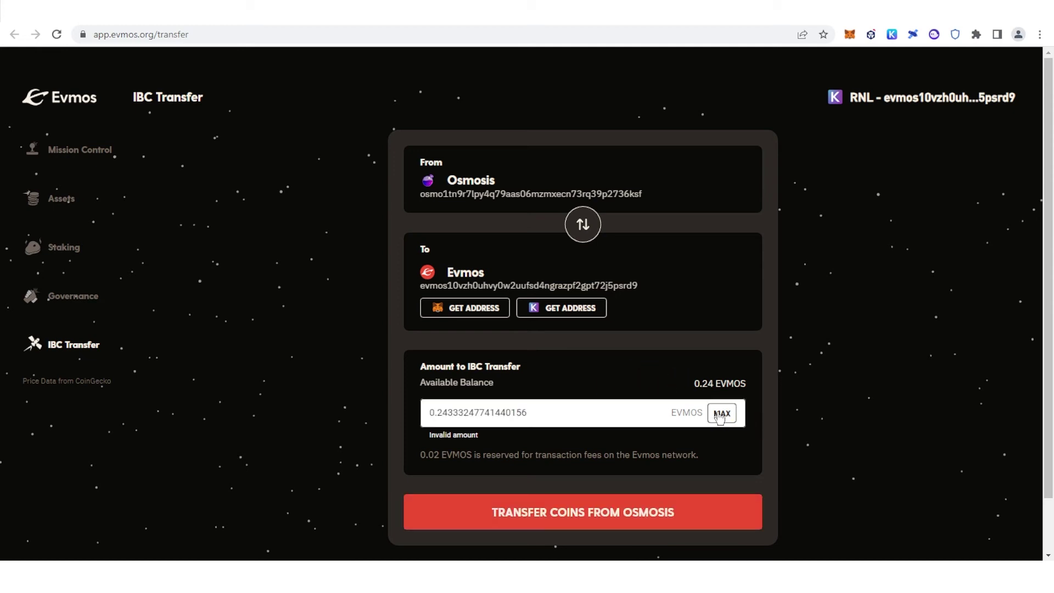
scroll(579, 424, "down", 2)
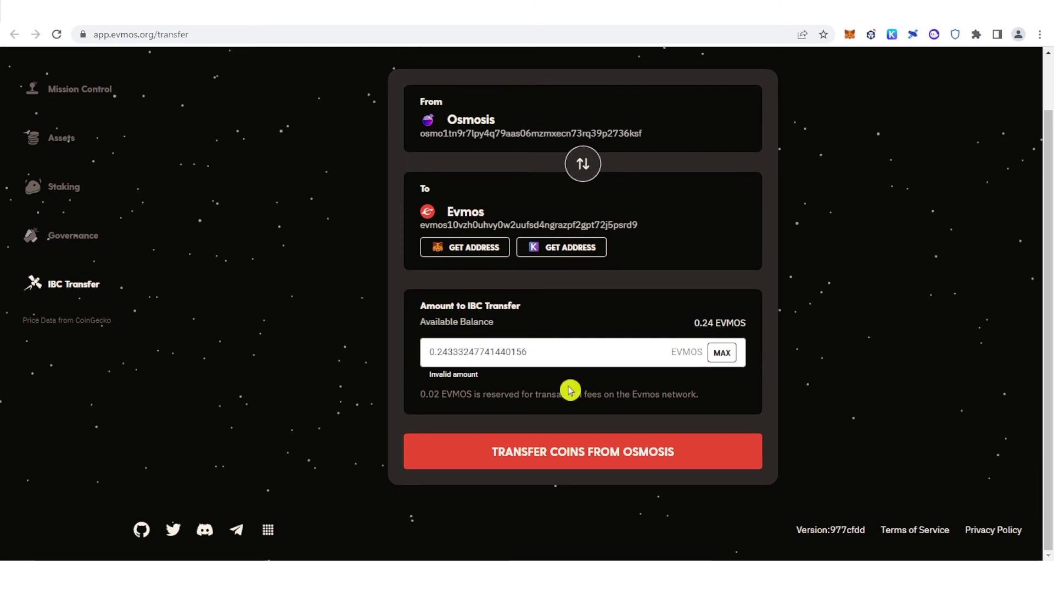
left_click(602, 464)
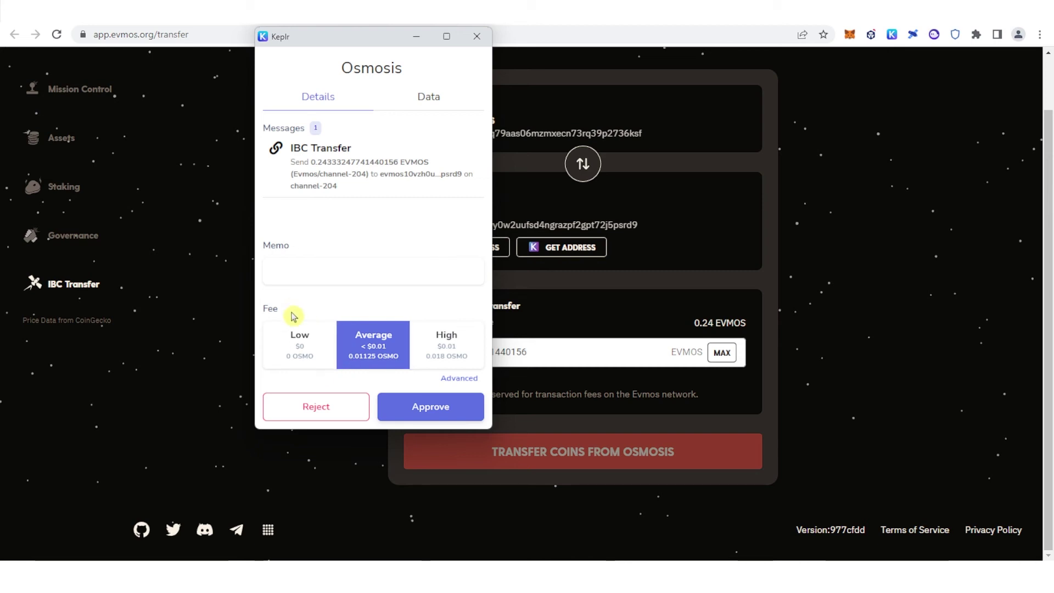
Step: Approve the IBC transfer in Keplr using the zero-cost Low fee
left_click(303, 337)
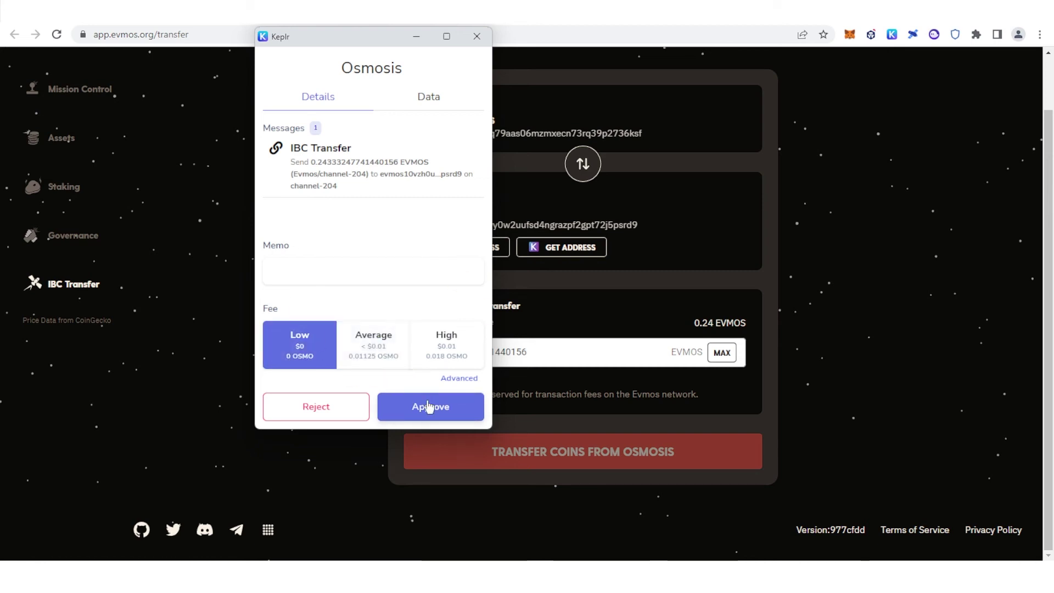
left_click(430, 407)
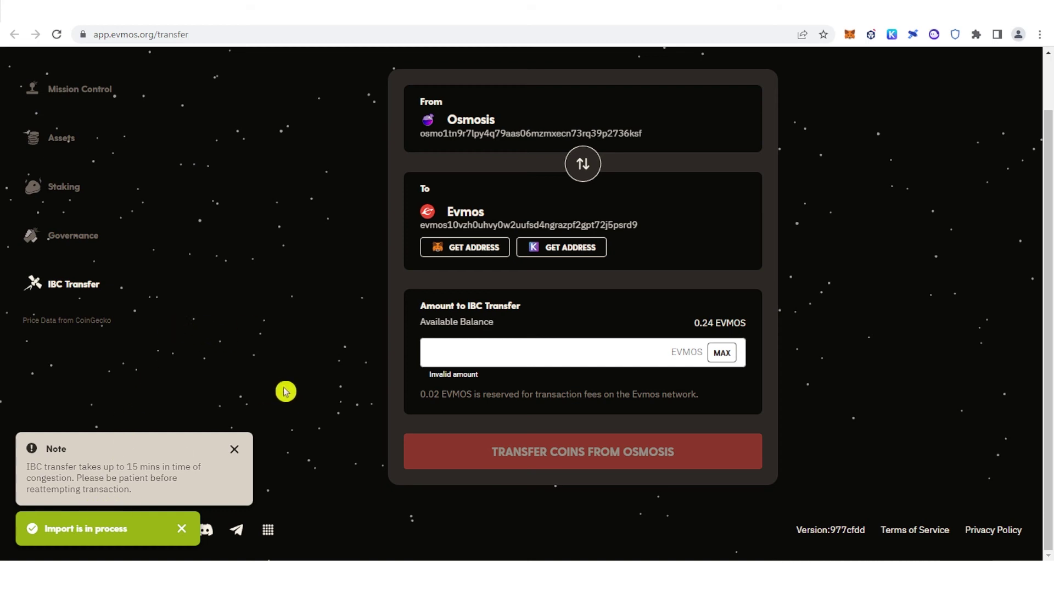
Step: Switch Keplr to the Evmos chain to confirm 18.41343 EVMOS, then review Osmosis assets
left_click(893, 38)
left_click(820, 69)
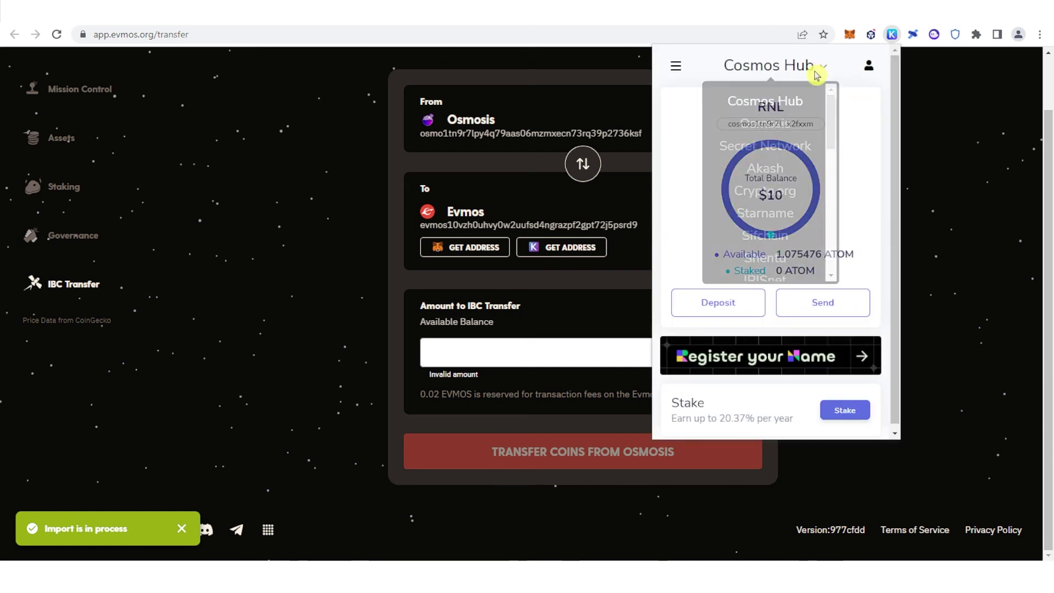
scroll(779, 214, "down", 8)
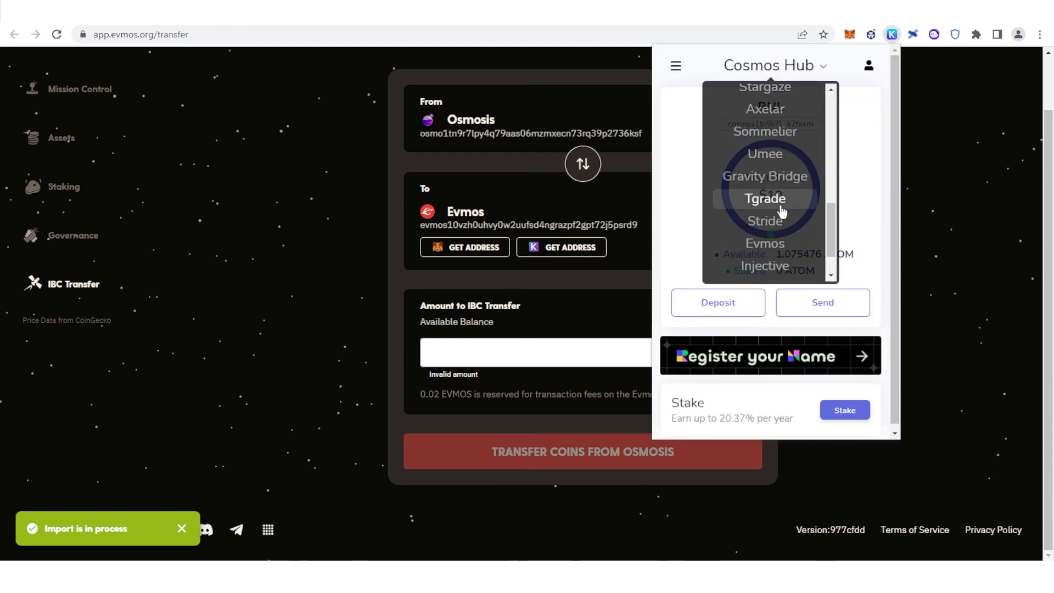
scroll(779, 198, "down", 2)
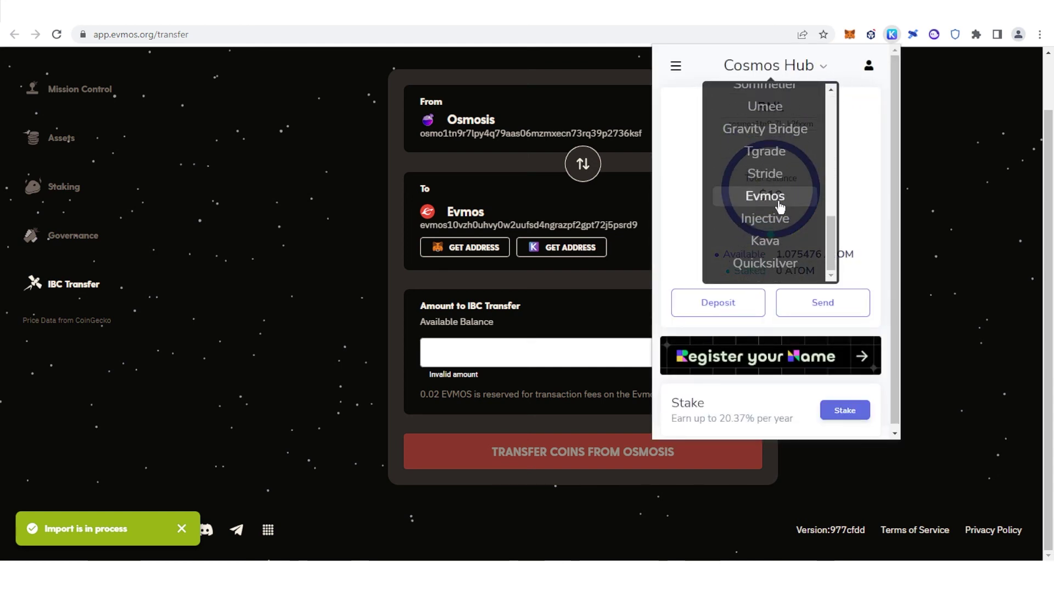
left_click(749, 196)
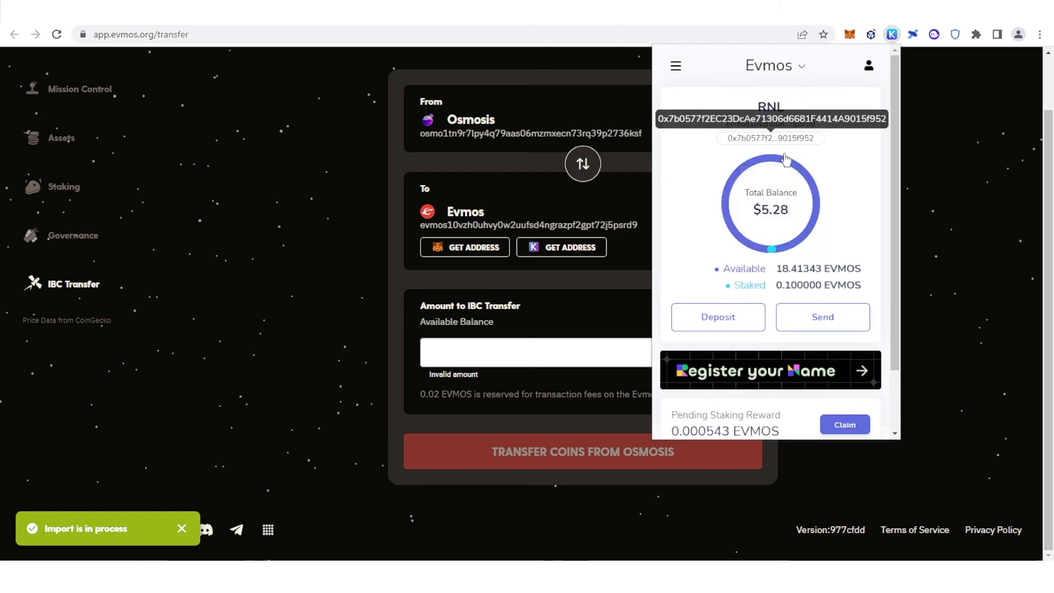
scroll(795, 242, "down", 2)
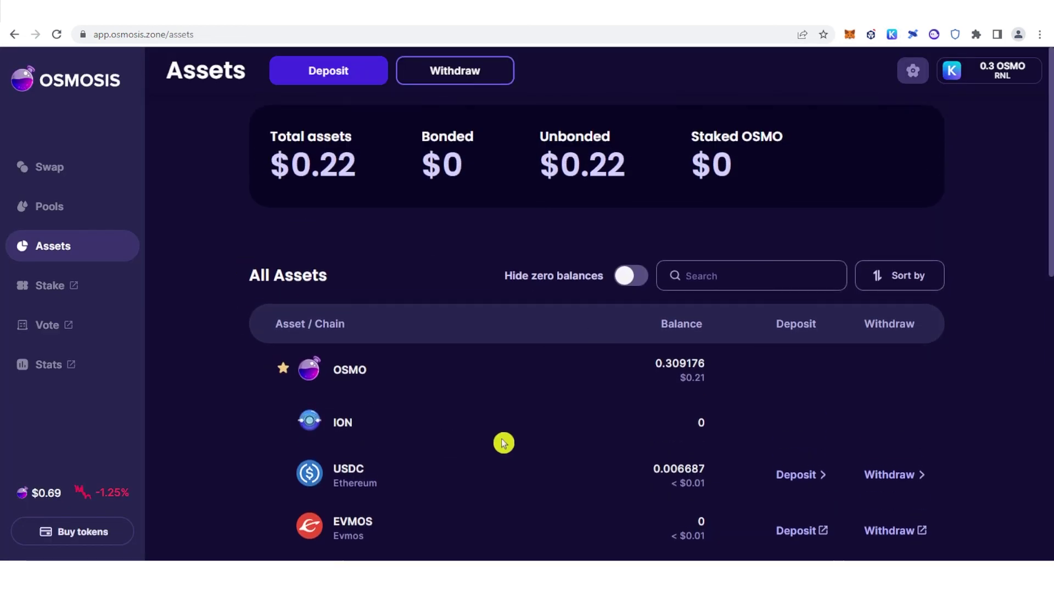
scroll(494, 419, "down", 3)
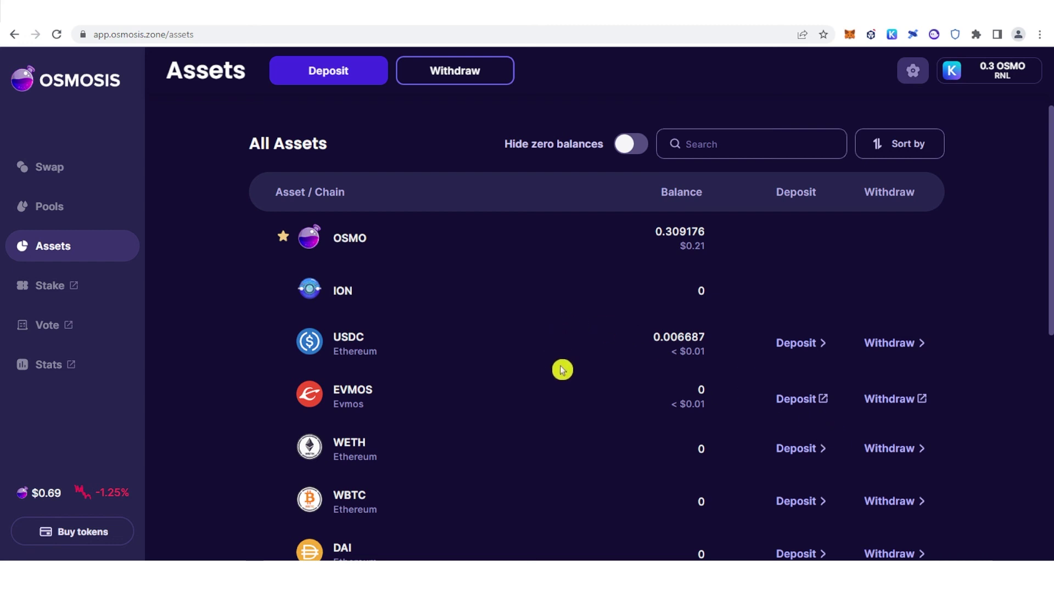
scroll(678, 151, "up", 3)
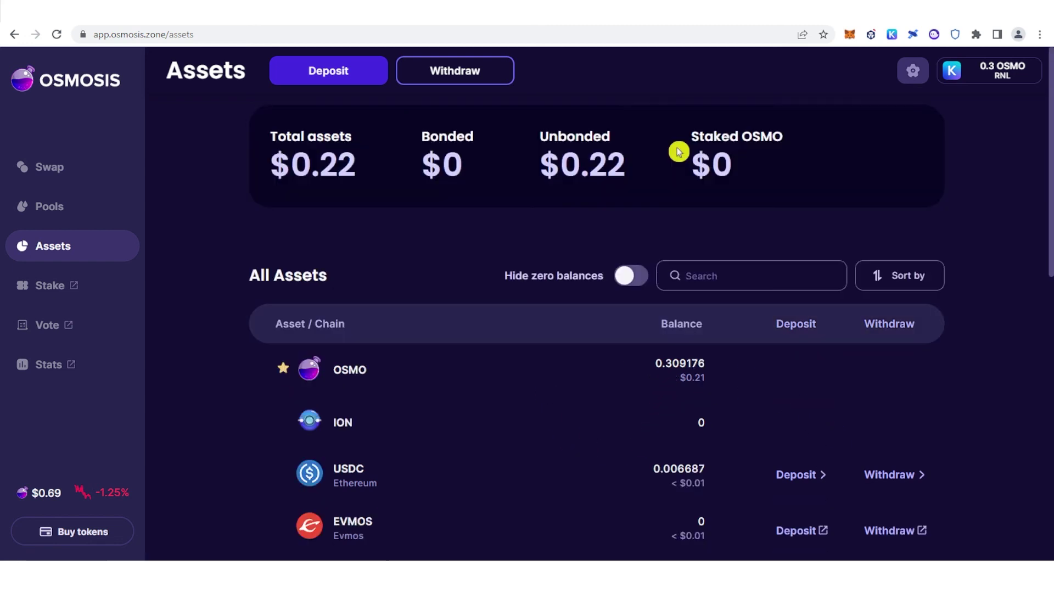